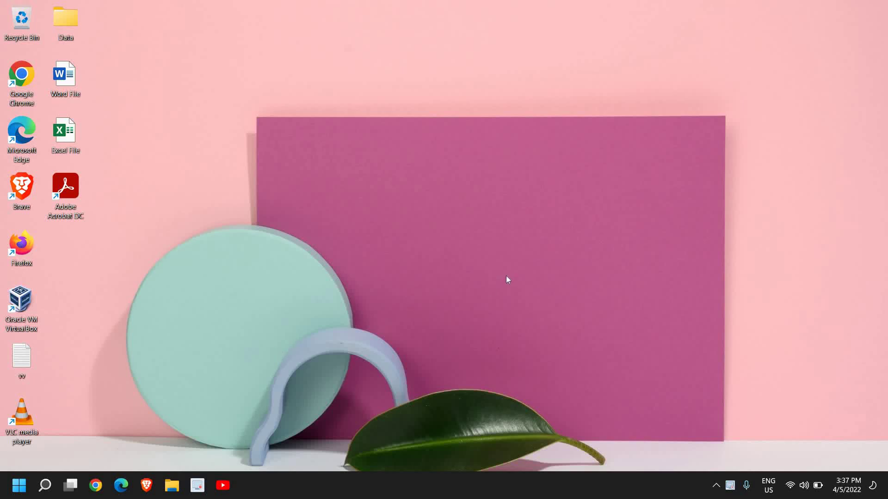
# Open File Explorer full screen on This PC and select Windows (C:), 98.9 GB free of 237 GB.
pyautogui.press('super+e')
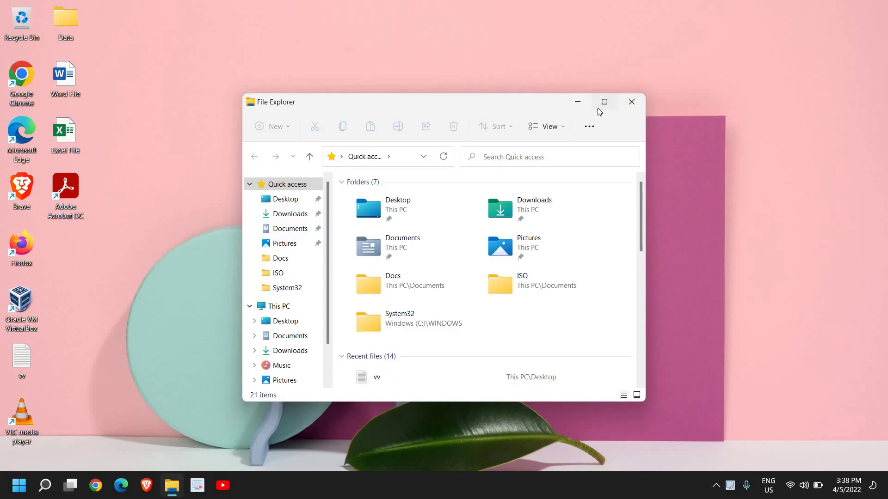
pyautogui.click(602, 99)
pyautogui.click(40, 211)
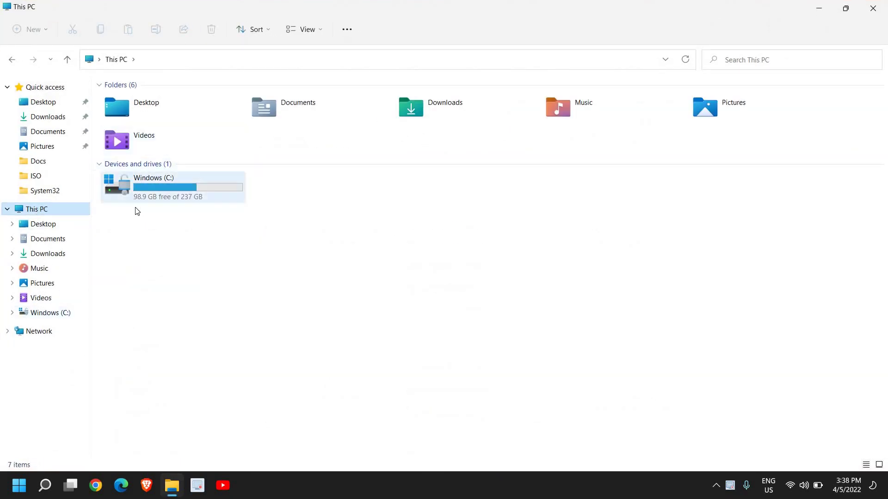
pyautogui.click(191, 194)
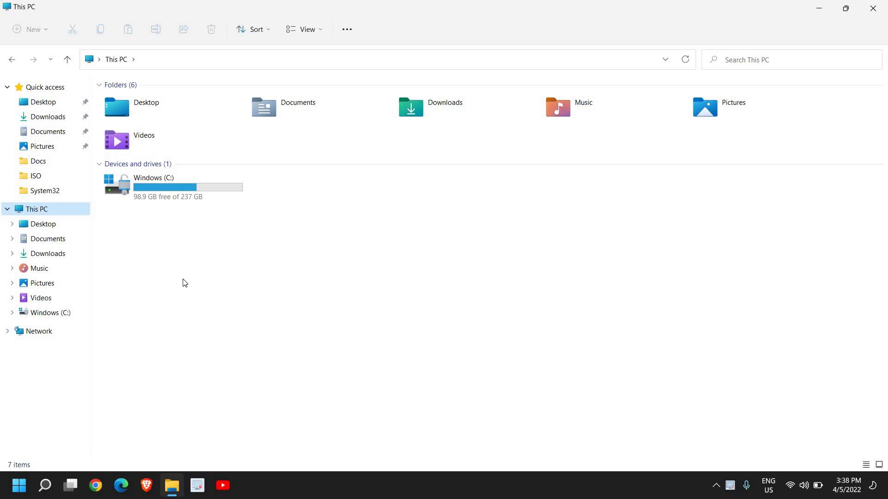
# Launch Disk Management by running diskmgmt.msc from the Run dialog.
pyautogui.rightClick(19, 486)
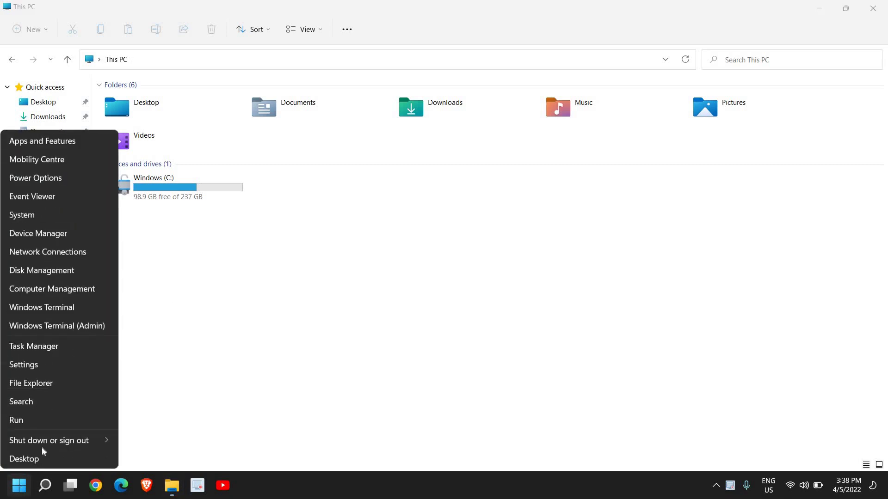
pyautogui.click(44, 420)
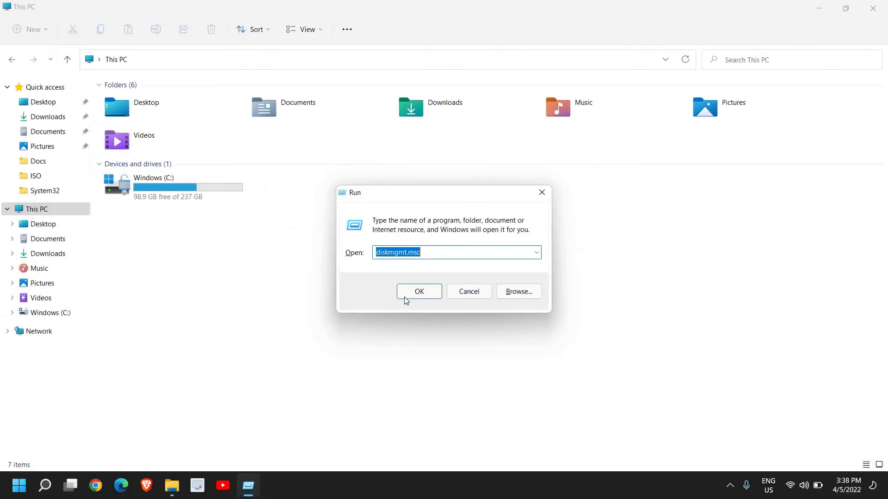
pyautogui.click(377, 317)
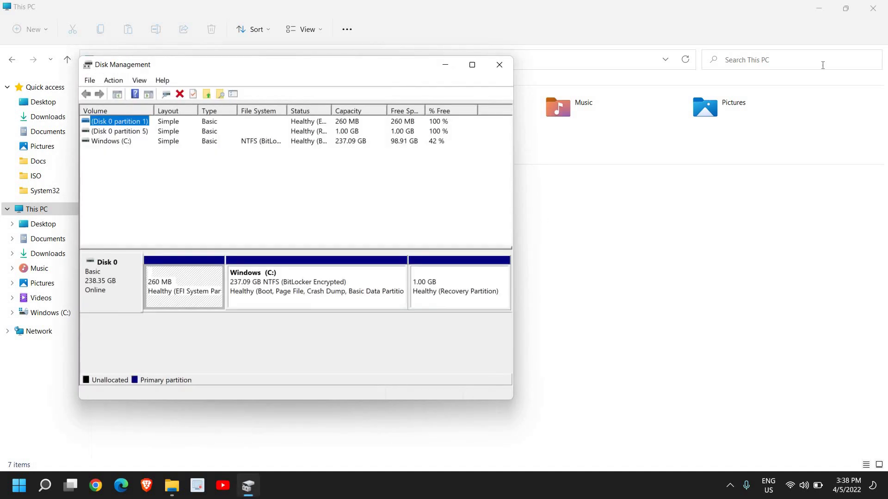
# Close File Explorer, maximize Disk Management, and bring up the Windows (C:) partition's context menu.
pyautogui.click(873, 8)
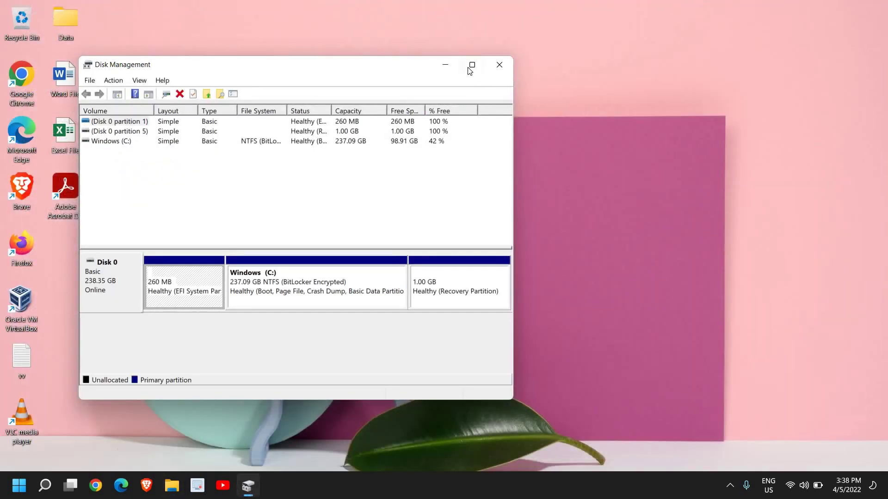
pyautogui.click(472, 65)
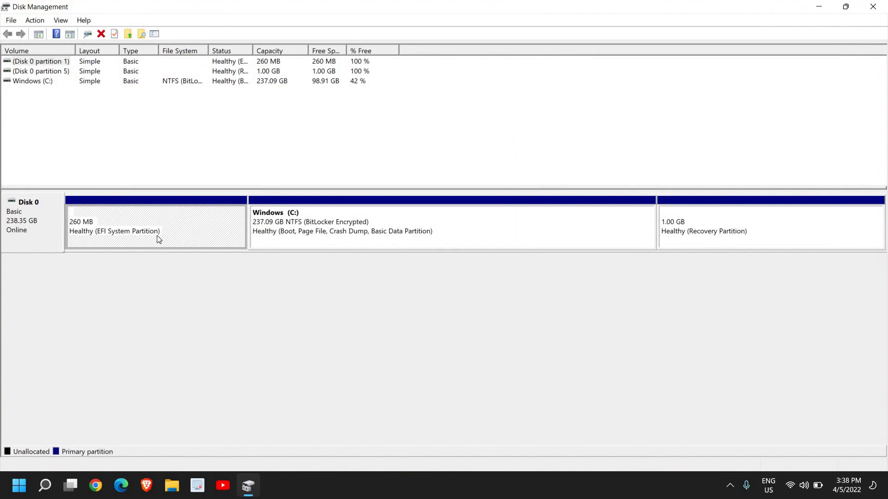
pyautogui.click(288, 225)
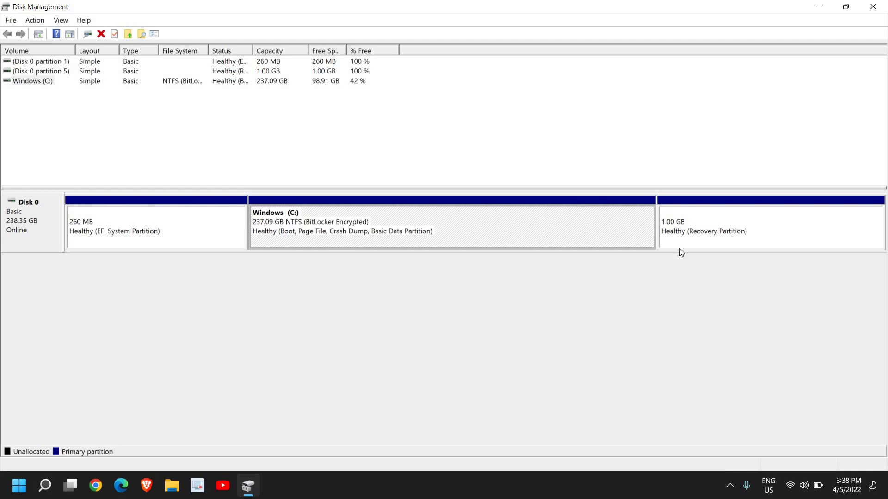
pyautogui.click(695, 236)
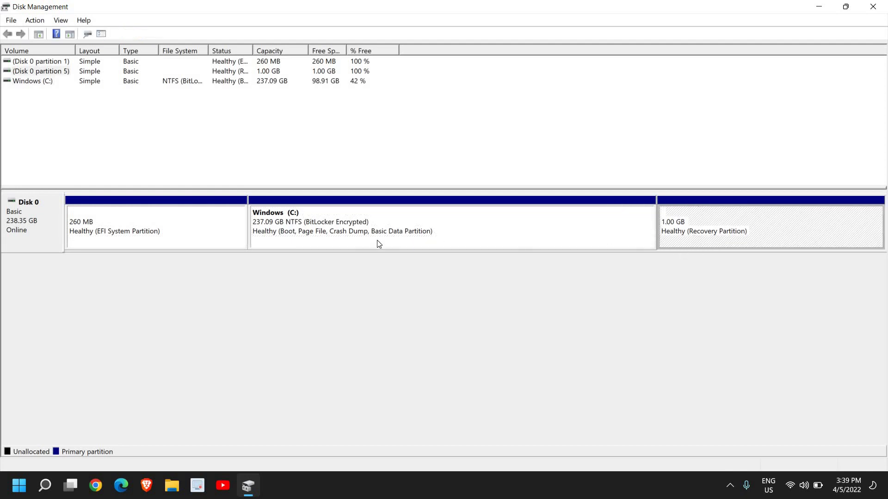
pyautogui.click(313, 231)
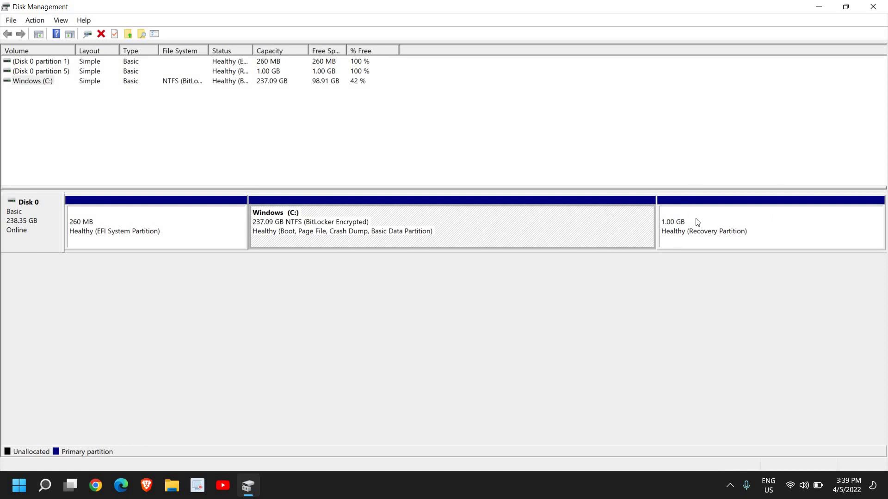
pyautogui.rightClick(334, 230)
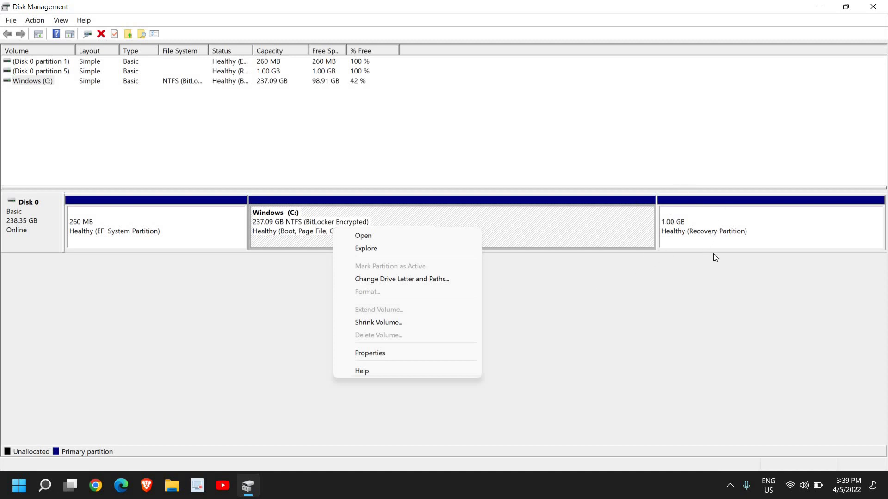
pyautogui.click(726, 270)
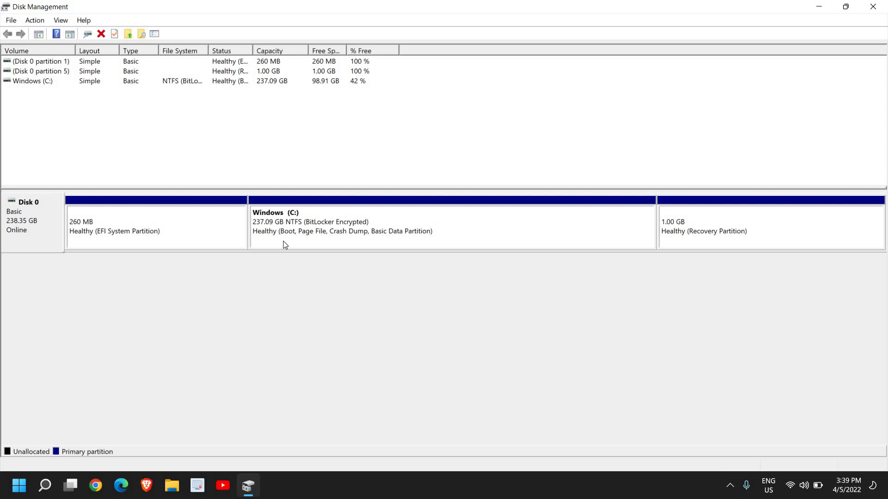
pyautogui.rightClick(315, 229)
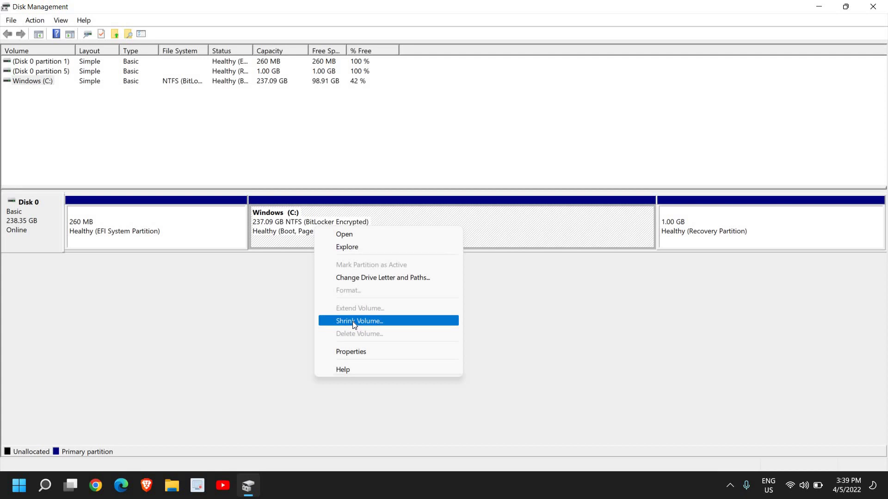
# Shrink Windows (C:) by 10000 MB, leaving 9.77 GB unallocated on Disk 0.
pyautogui.click(352, 321)
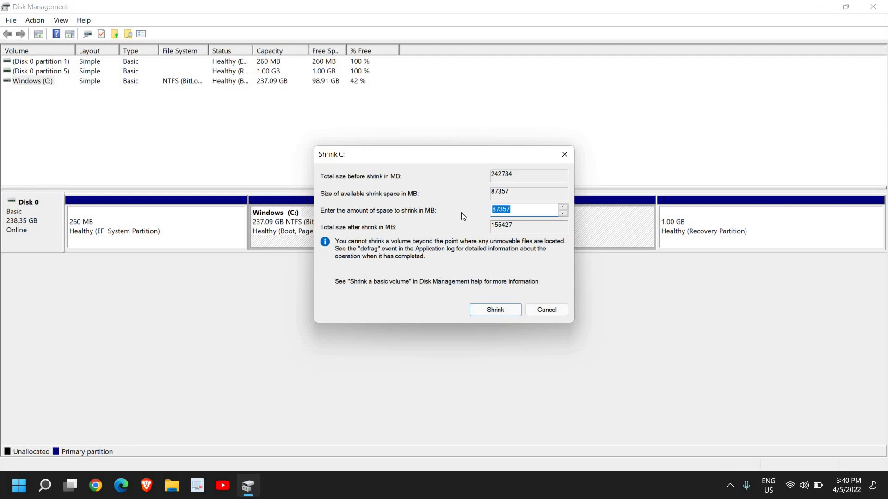
pyautogui.click(528, 210)
pyautogui.write('10000')
pyautogui.click(503, 314)
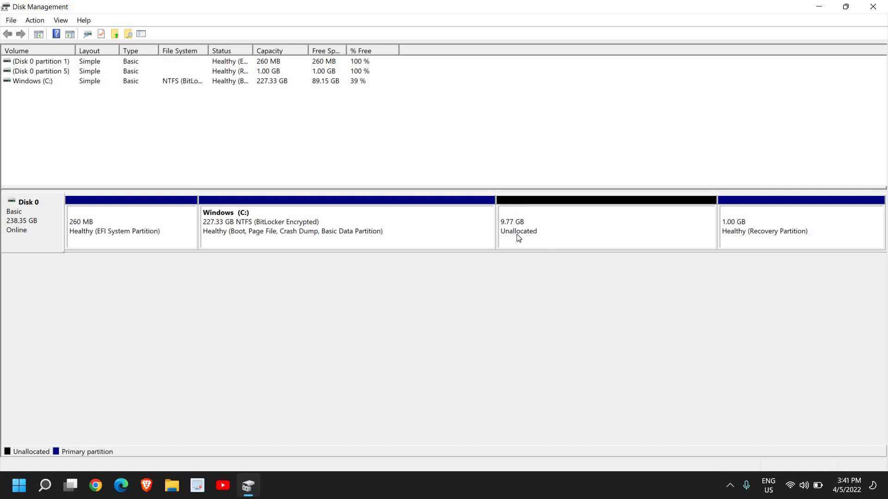
# Start a New Simple Volume on the 9.77 GB unallocated space, keeping the full 10000 MB size.
pyautogui.click(556, 230)
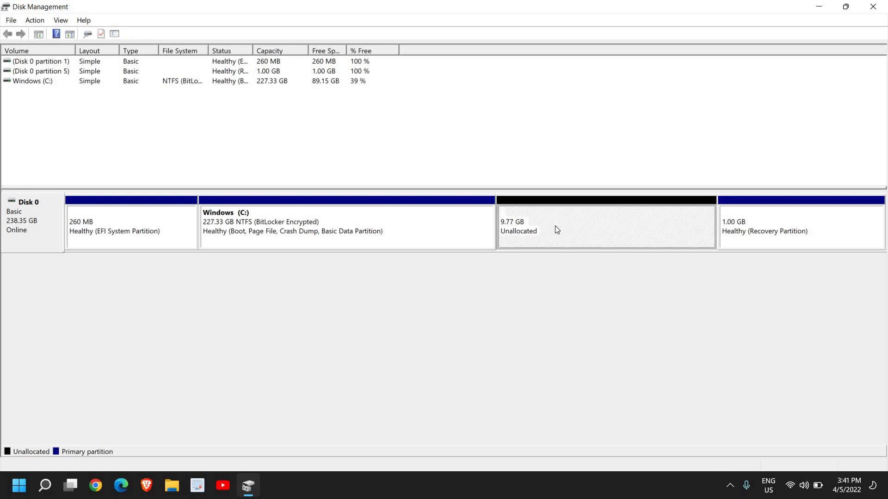
pyautogui.rightClick(556, 230)
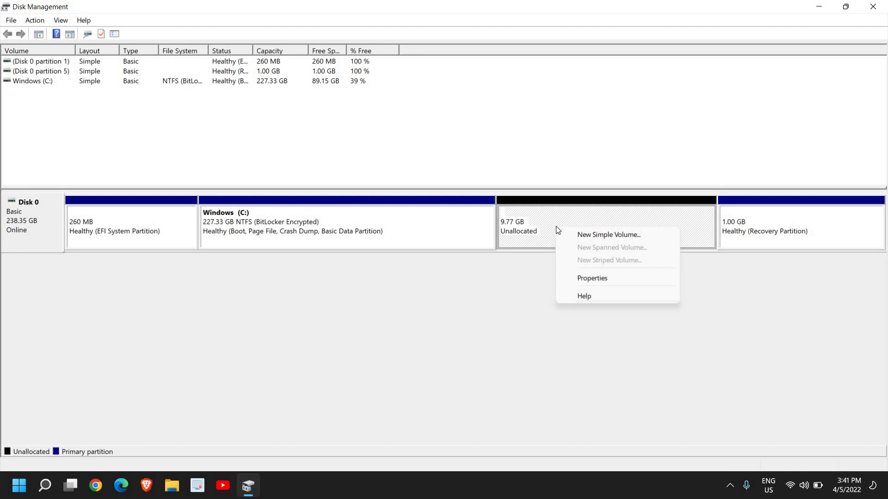
pyautogui.click(590, 234)
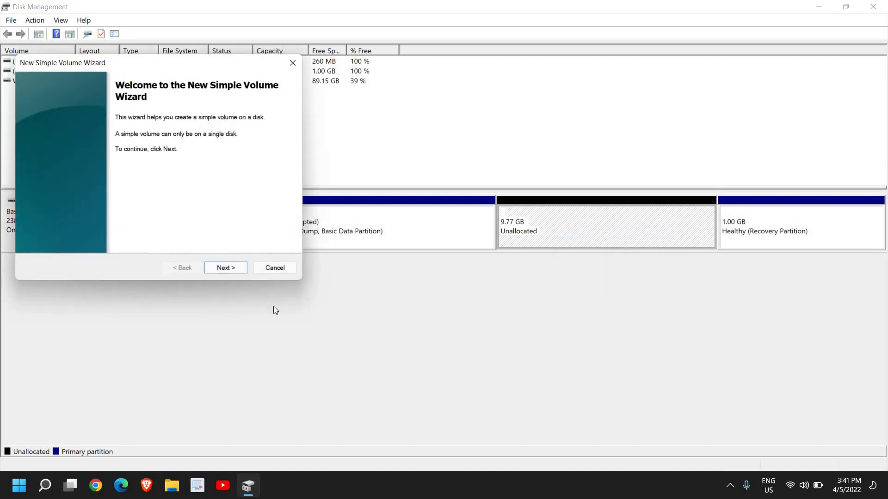
pyautogui.click(226, 268)
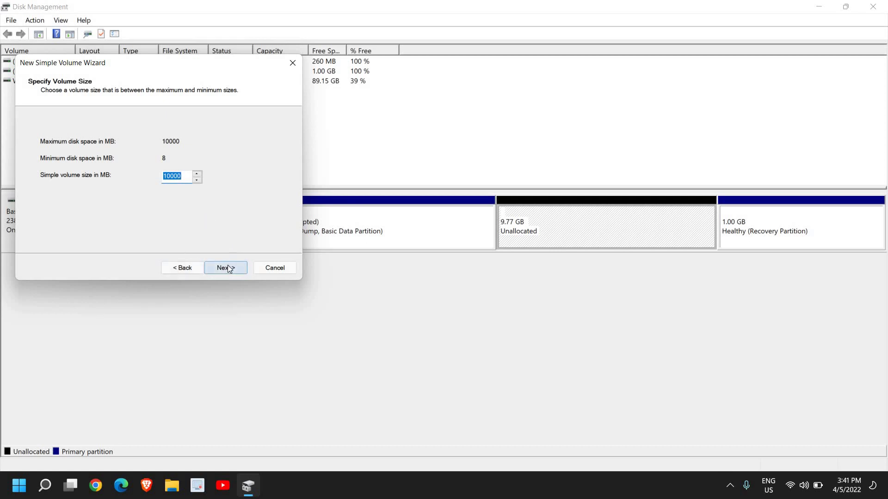
pyautogui.click(228, 266)
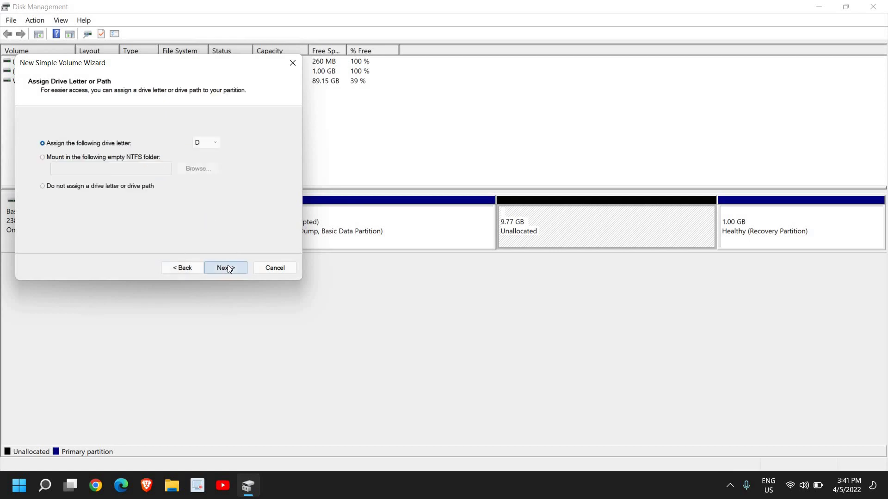
# Assign drive letter D to the new volume.
pyautogui.click(214, 145)
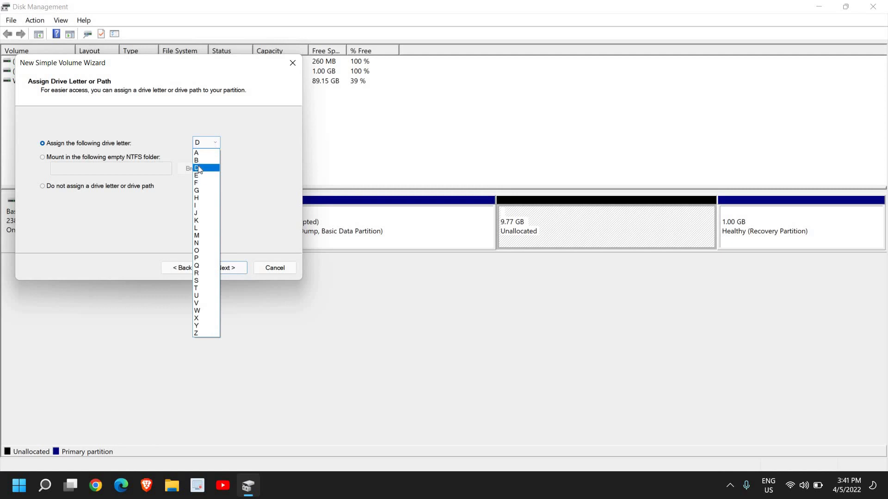
pyautogui.click(198, 169)
pyautogui.click(203, 144)
pyautogui.click(215, 161)
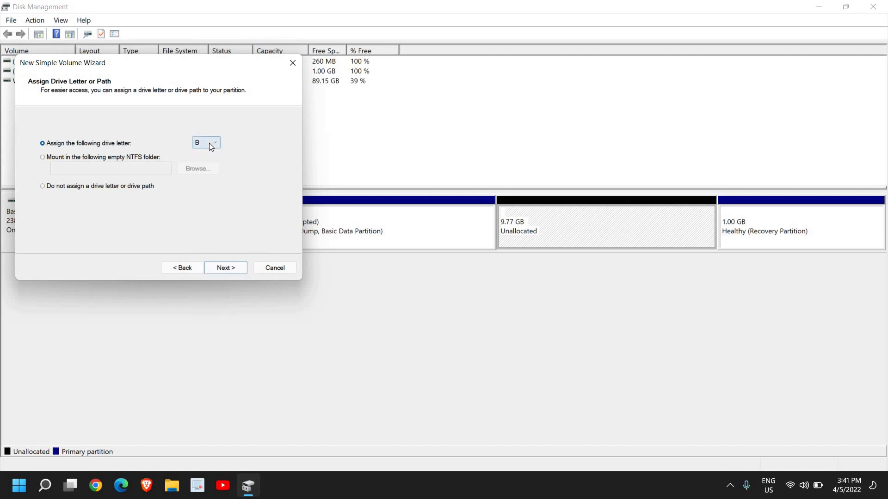
pyautogui.click(209, 143)
pyautogui.click(214, 169)
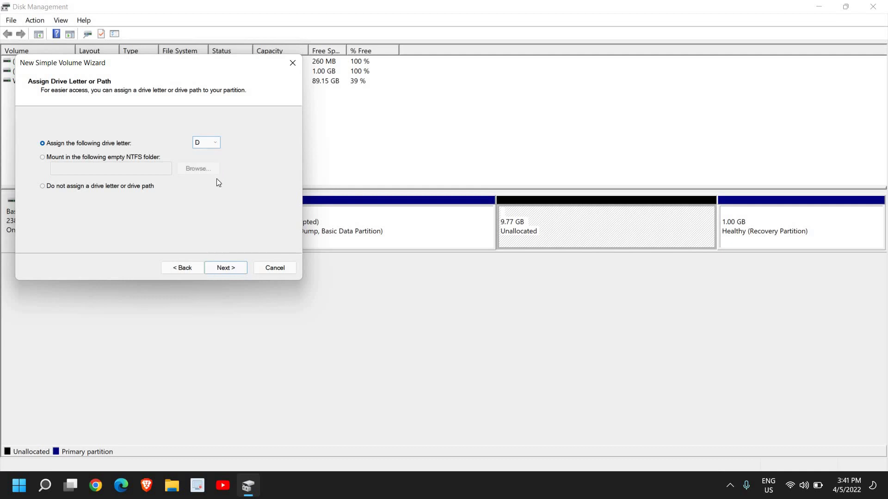
pyautogui.click(224, 267)
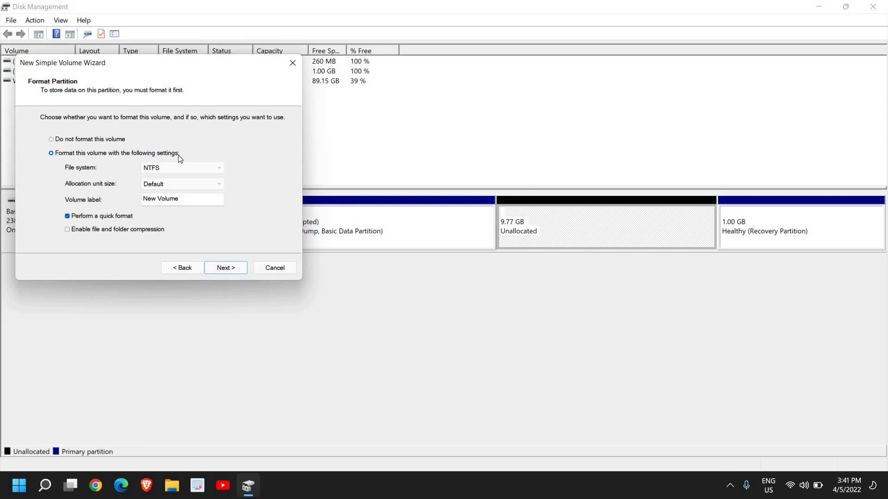
# Format the volume as NTFS with the Default allocation unit size.
pyautogui.click(188, 167)
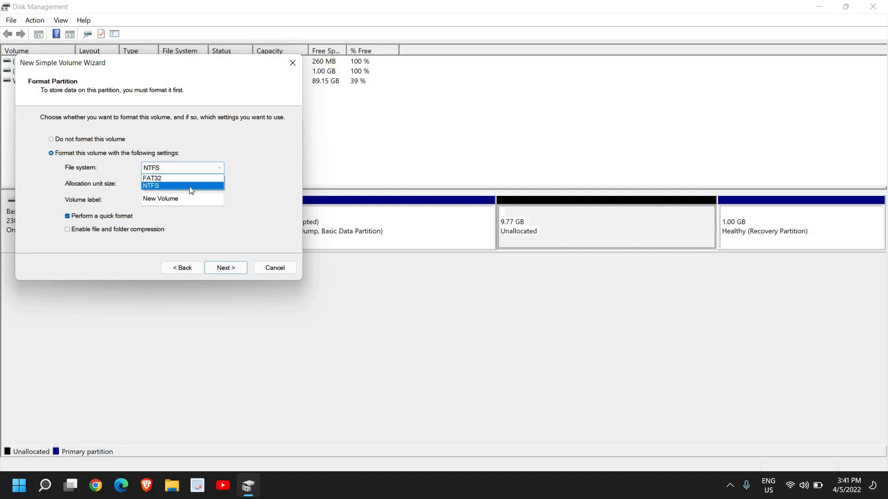
pyautogui.click(189, 186)
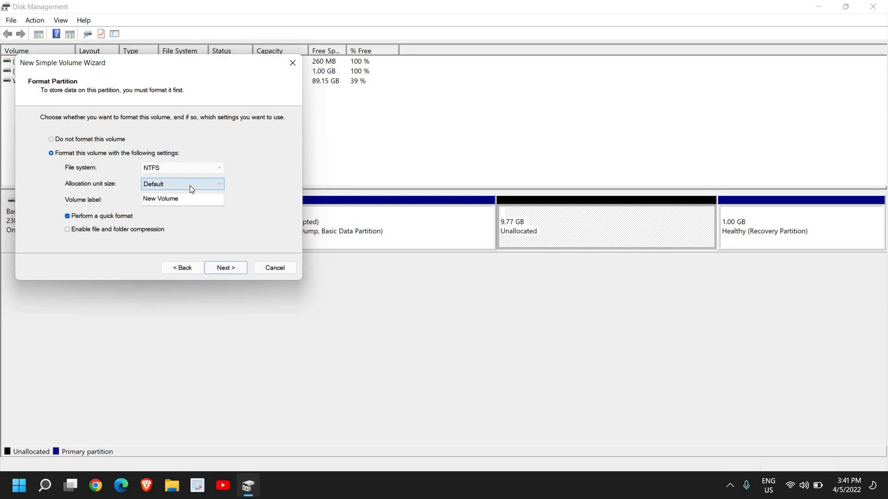
pyautogui.click(190, 185)
pyautogui.click(189, 185)
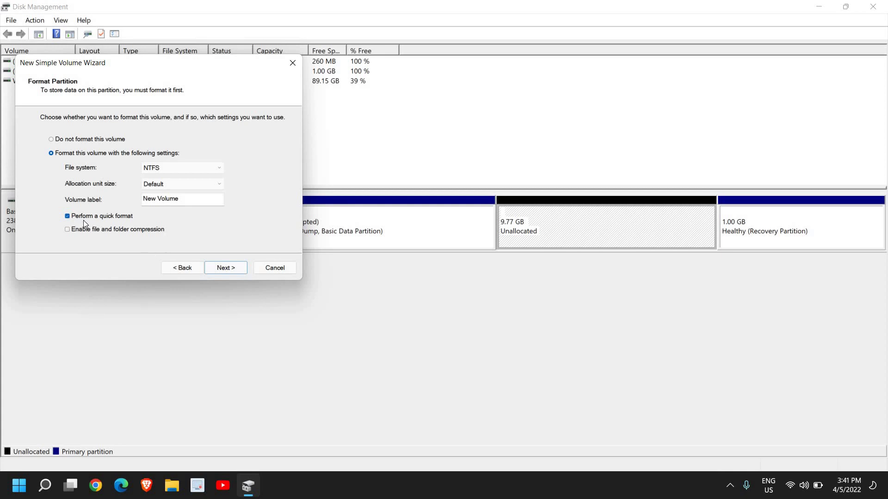
pyautogui.click(233, 273)
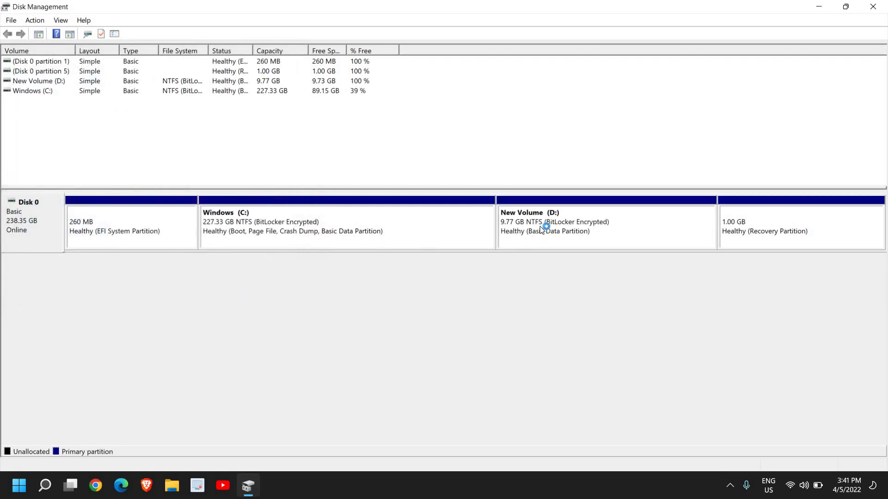
# Open File Explorer full screen on This PC and check New Volume (D:), 9.73 GB free of 9.76 GB.
pyautogui.click(170, 486)
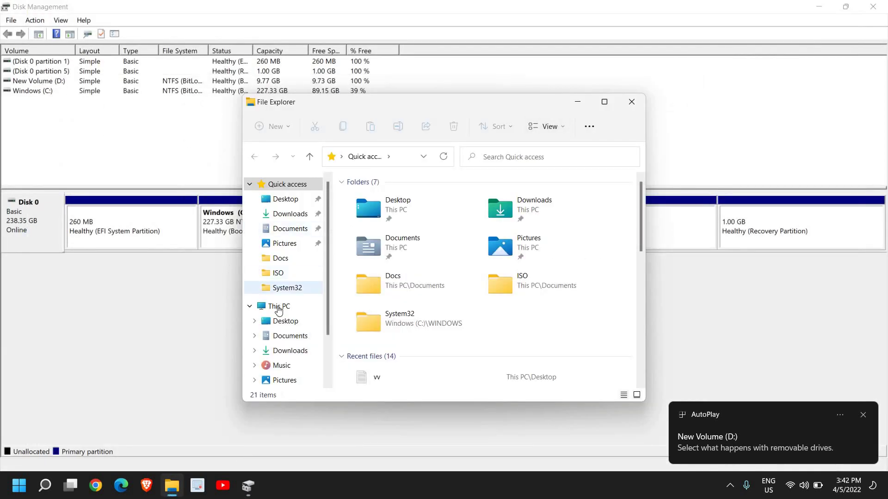
pyautogui.click(279, 307)
pyautogui.click(604, 102)
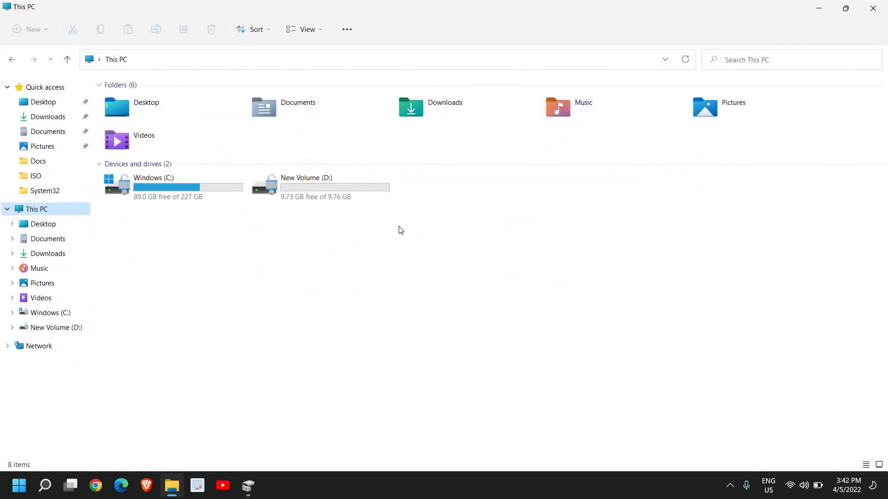
pyautogui.click(359, 185)
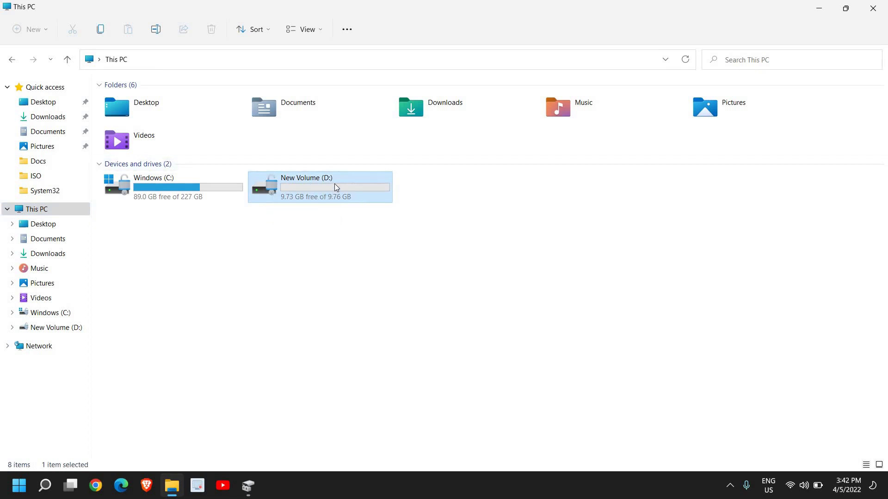
pyautogui.doubleClick(334, 184)
pyautogui.hotkey('alt', 'Left')
pyautogui.click(328, 241)
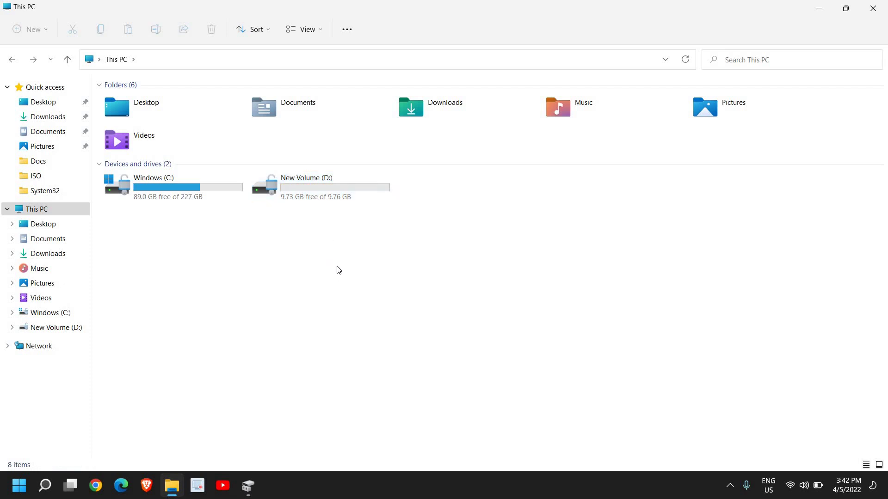